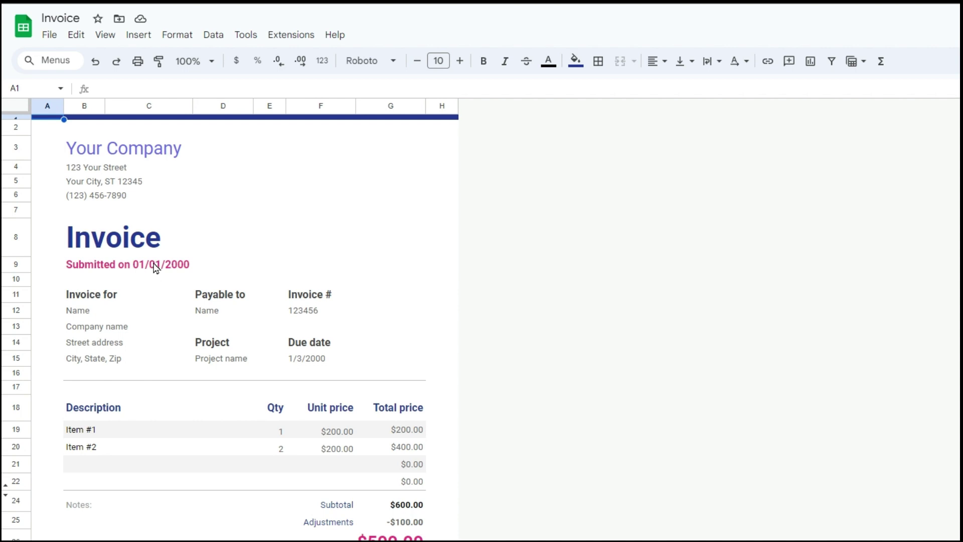
- Unmerge the cells B9:C9 that hold the submission date line
{"action": "left_click", "coordinate": [122, 272]}
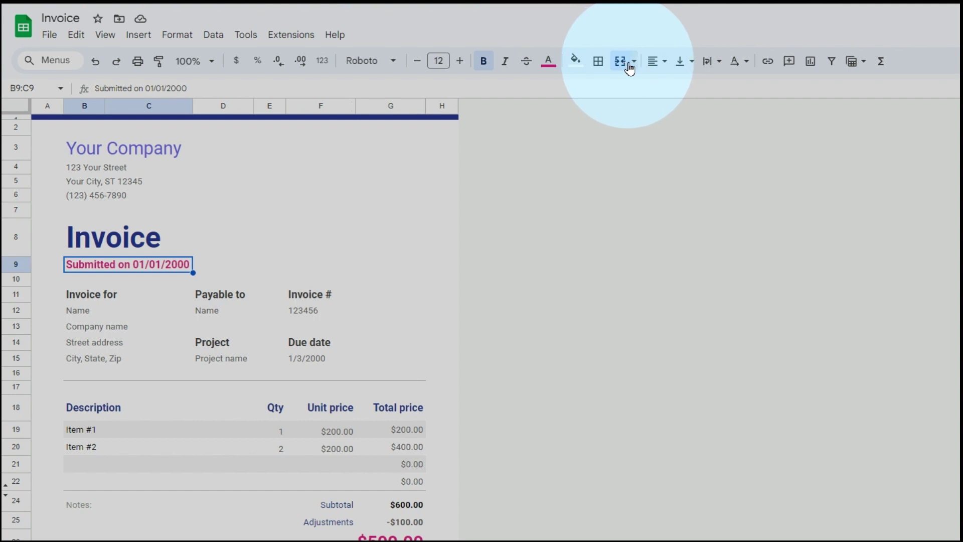
{"action": "left_click", "coordinate": [633, 63]}
{"action": "left_click", "coordinate": [633, 150]}
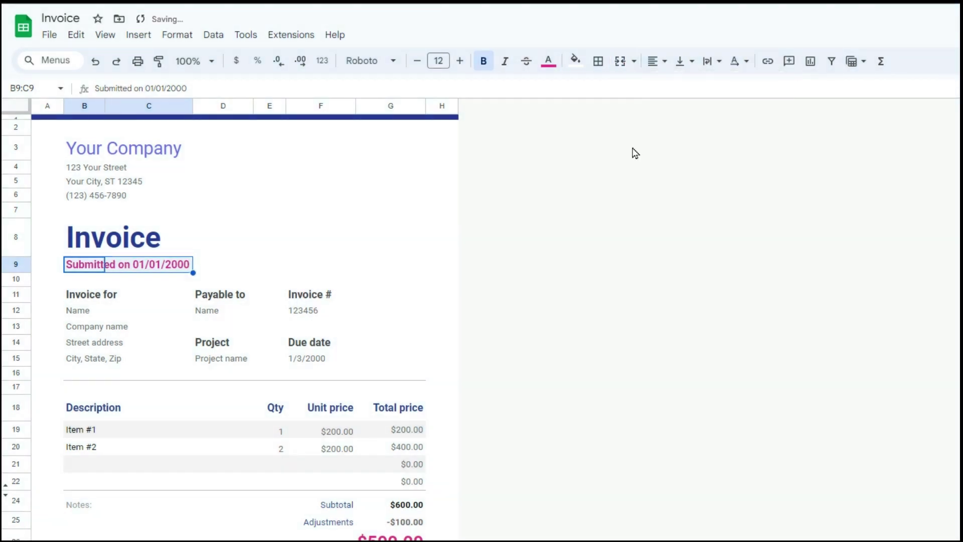
- Delete the date from B9 so it reads "Submitted on", and widen column B to fit that text
{"action": "left_click", "coordinate": [86, 265]}
{"action": "left_click", "coordinate": [171, 88]}
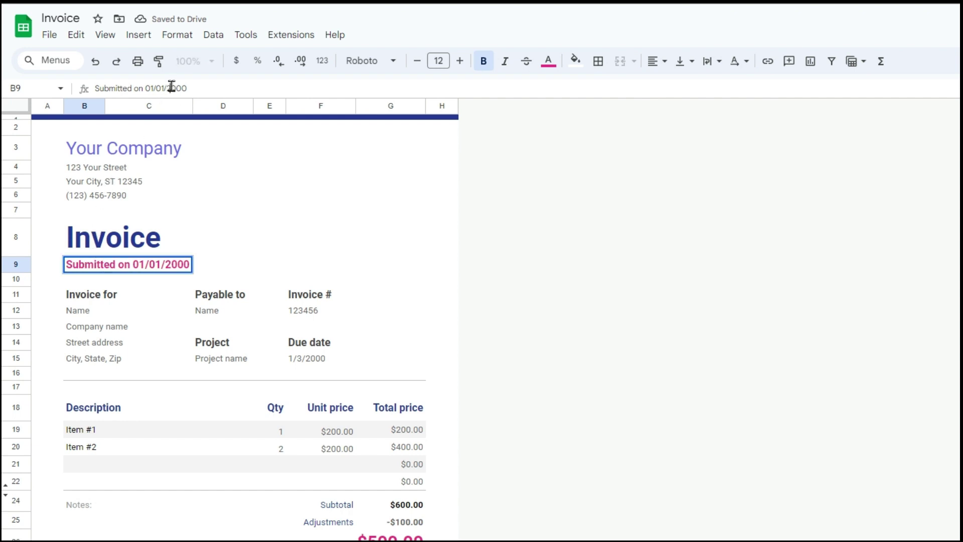
{"action": "left_click_drag", "start_coordinate": [187, 89], "coordinate": [144, 89]}
{"action": "key", "text": "BackSpace"}
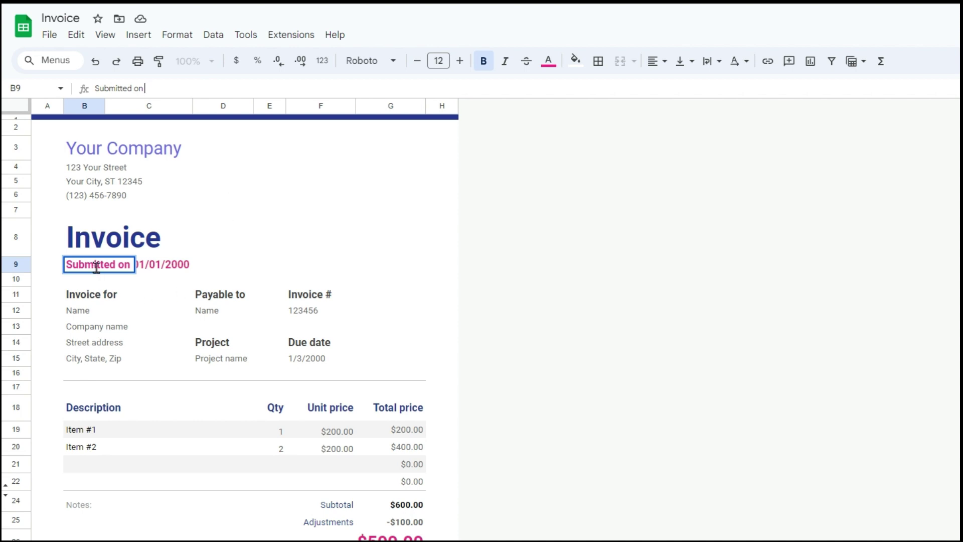
{"action": "left_click", "coordinate": [136, 311]}
{"action": "left_click", "coordinate": [123, 270]}
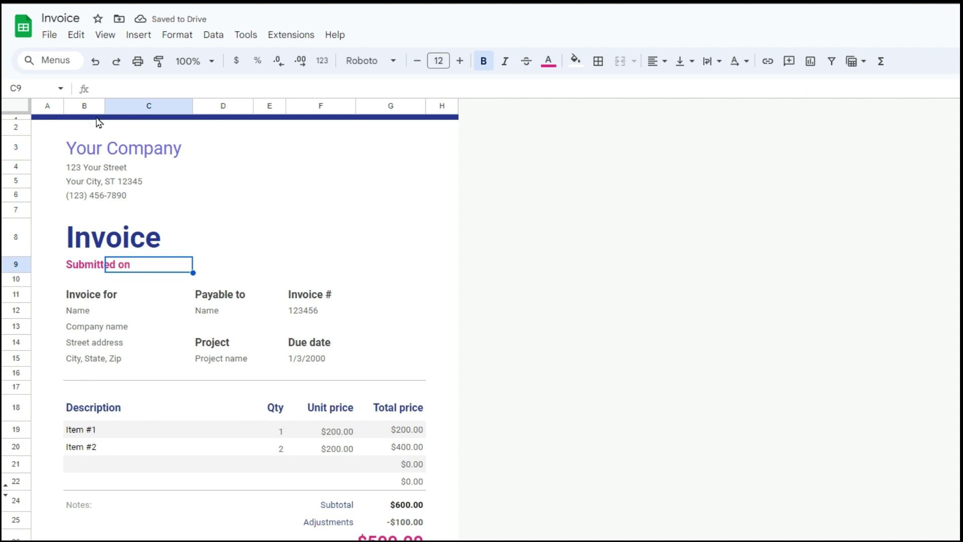
{"action": "left_click_drag", "start_coordinate": [105, 107], "coordinate": [133, 108]}
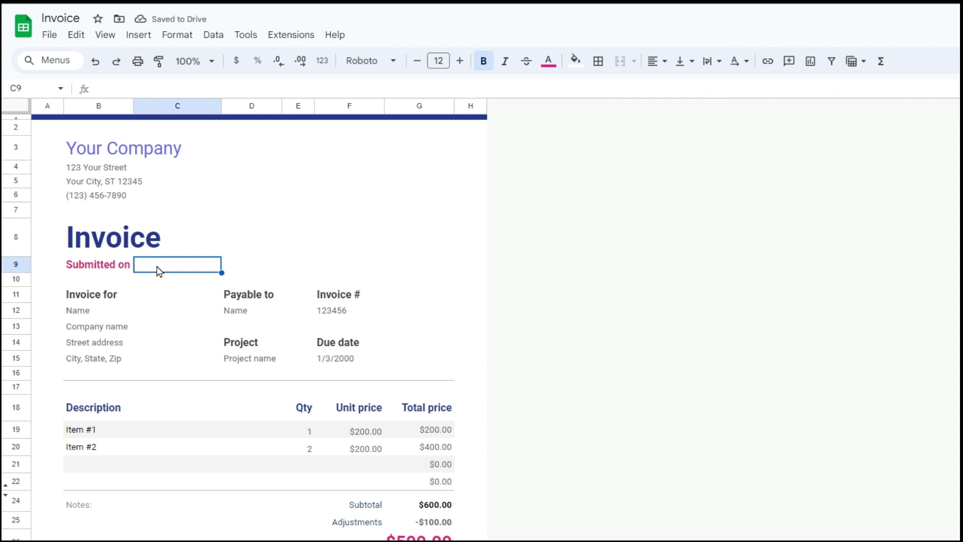
- Enter the formula =NOW() in C9 and widen column C to show the full date and time
{"action": "left_click", "coordinate": [147, 88]}
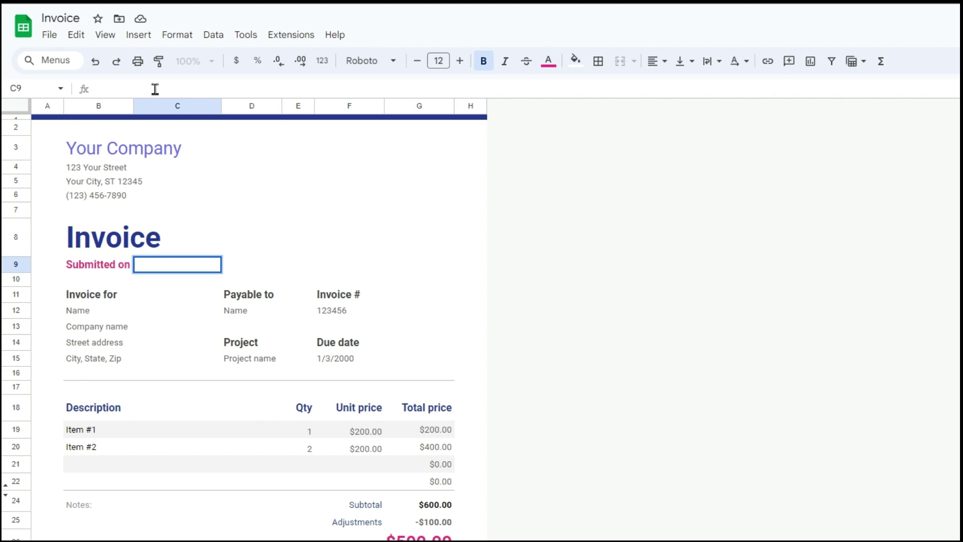
{"action": "type", "text": "="}
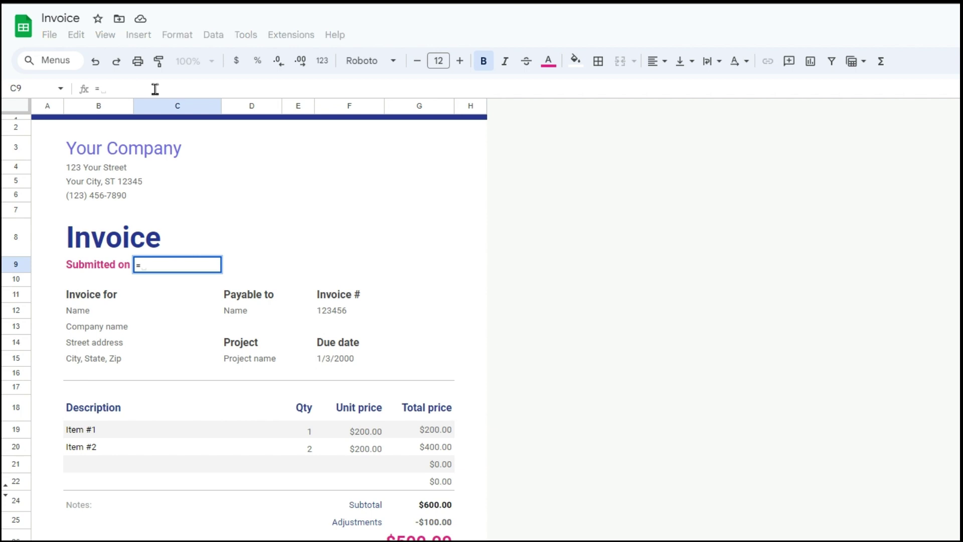
{"action": "type", "text": "NOW"}
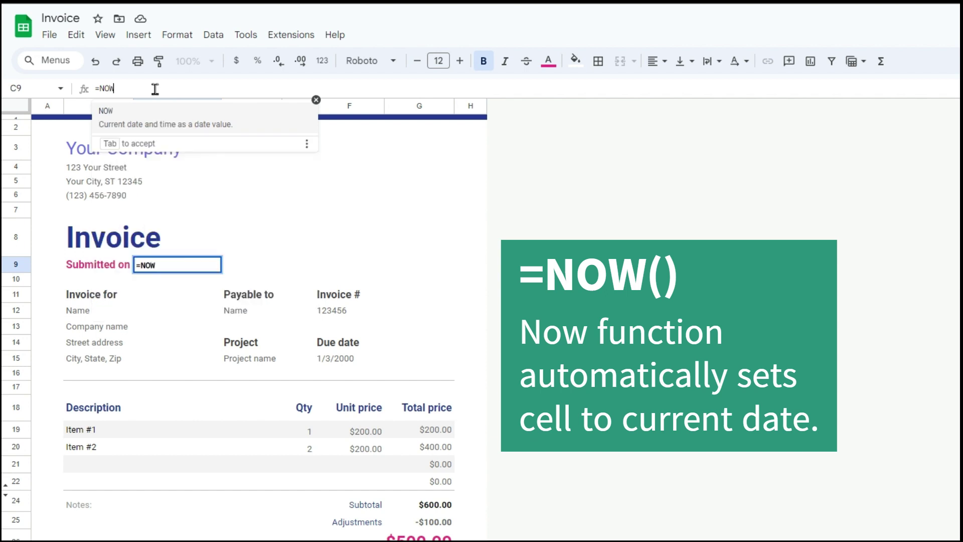
{"action": "key", "text": "Tab"}
{"action": "type", "text": ")"}
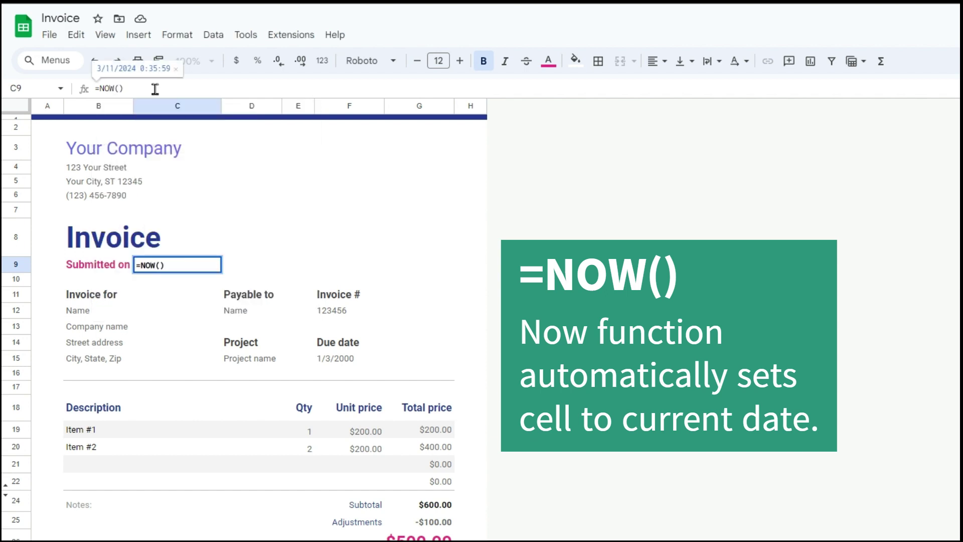
{"action": "key", "text": "Return"}
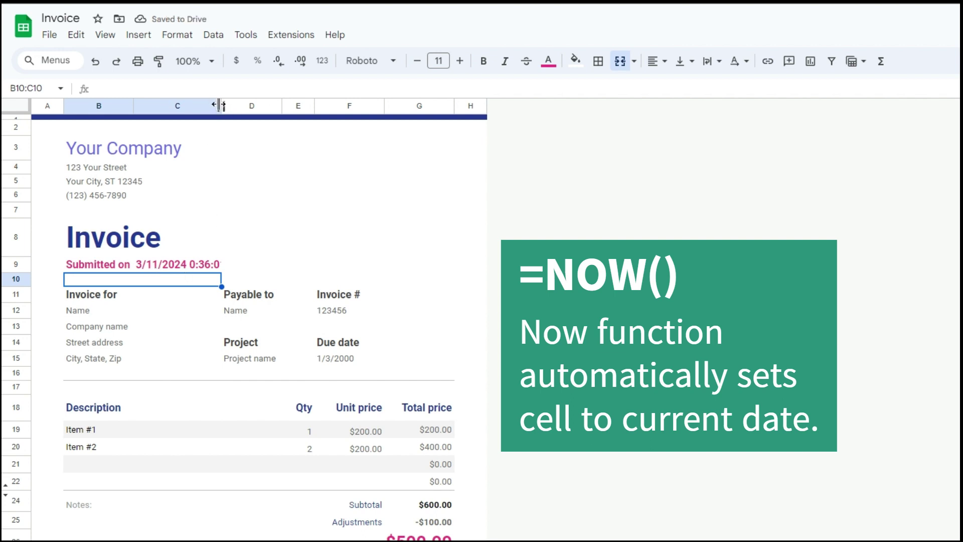
{"action": "left_click_drag", "start_coordinate": [221, 104], "coordinate": [257, 104]}
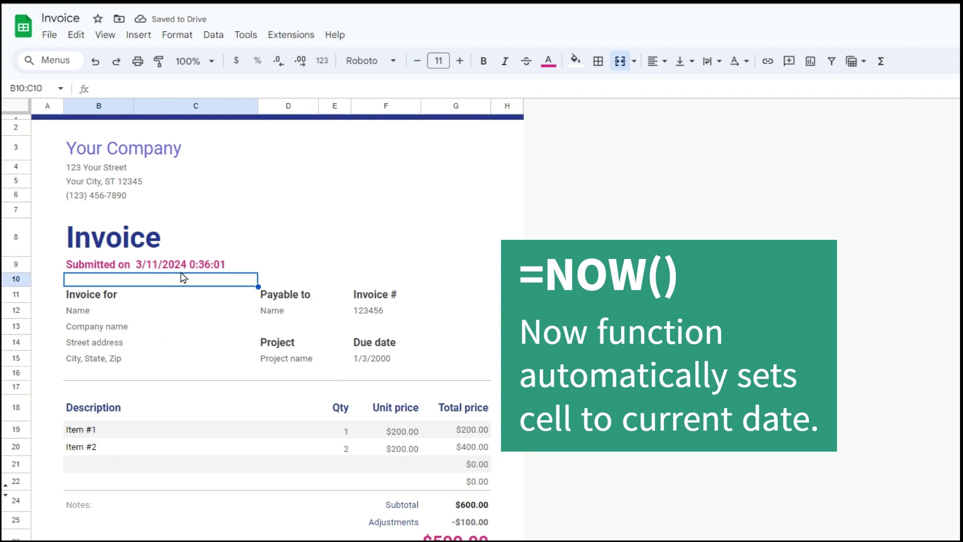
- Format the submission date in C9 as Date and narrow column C to fit it
{"action": "left_click", "coordinate": [173, 264]}
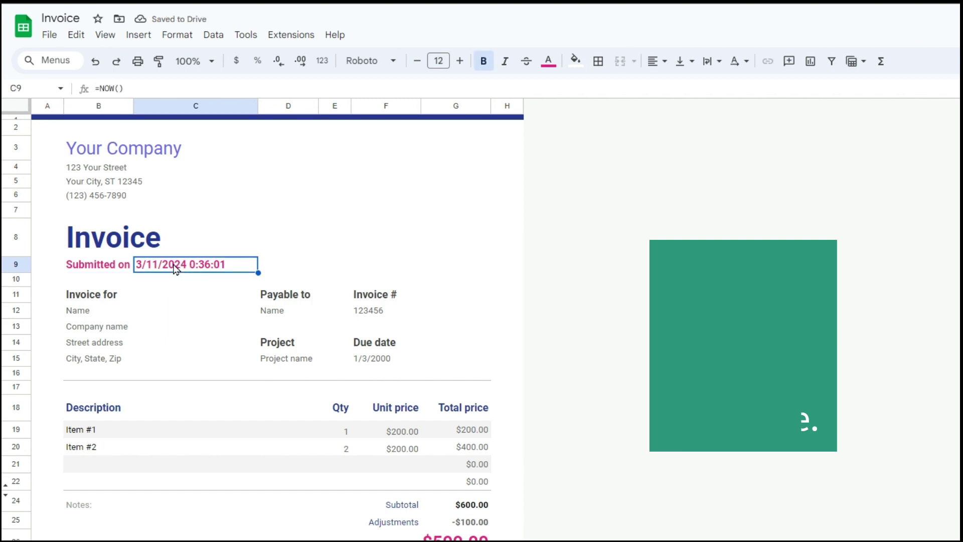
{"action": "left_click", "coordinate": [178, 35]}
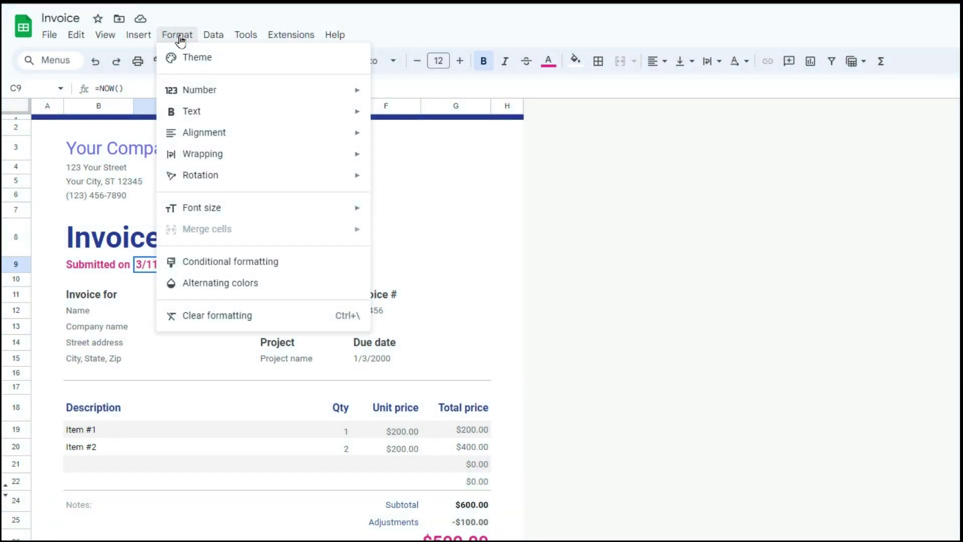
{"action": "mouse_move", "coordinate": [198, 90]}
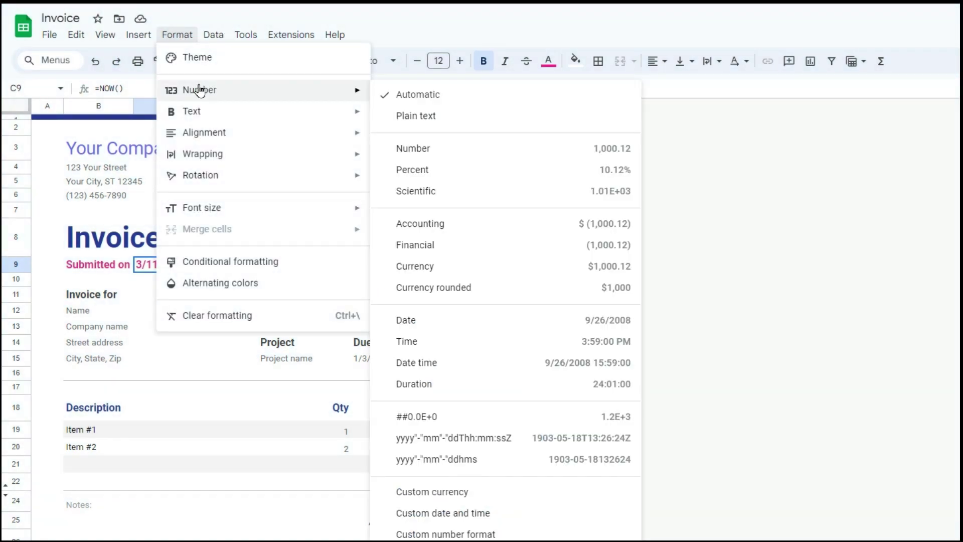
{"action": "left_click", "coordinate": [536, 321]}
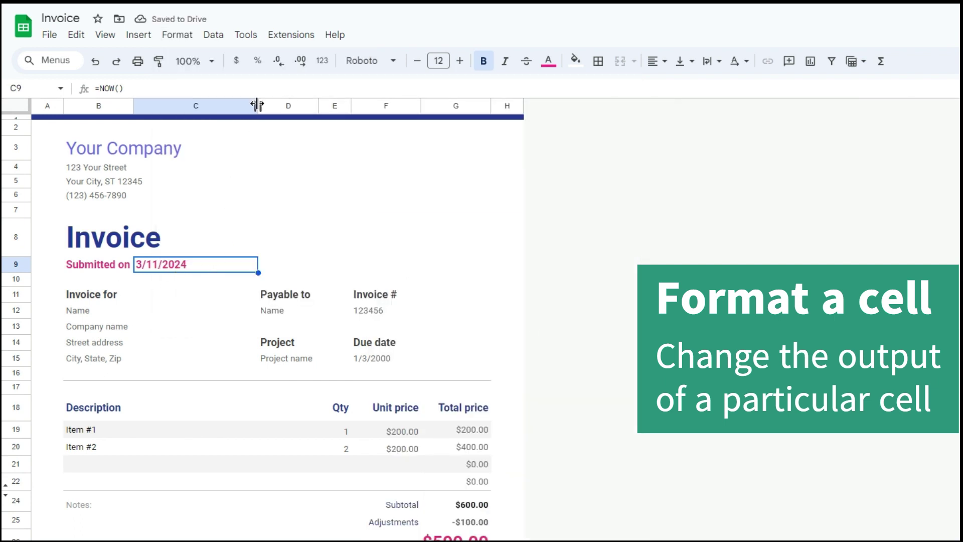
{"action": "left_click_drag", "start_coordinate": [254, 103], "coordinate": [203, 105]}
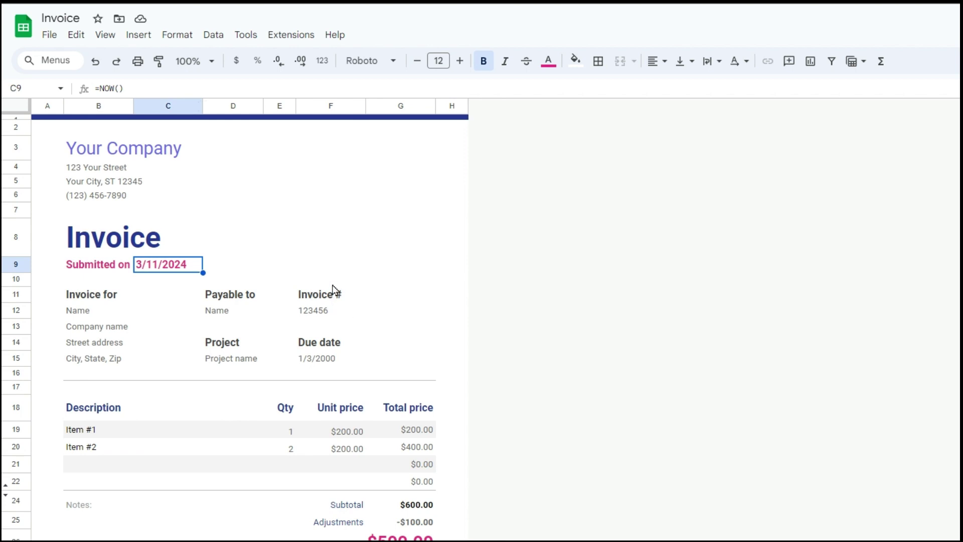
- Replace the placeholder under Invoice # in F12 with the formula =now()
{"action": "left_click", "coordinate": [317, 314]}
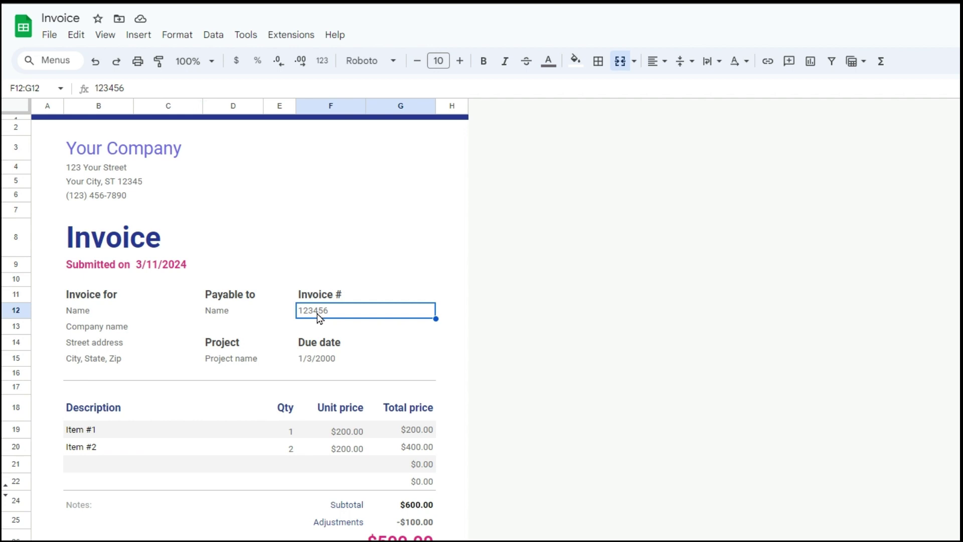
{"action": "left_click", "coordinate": [156, 87]}
{"action": "double_click", "coordinate": [156, 88]}
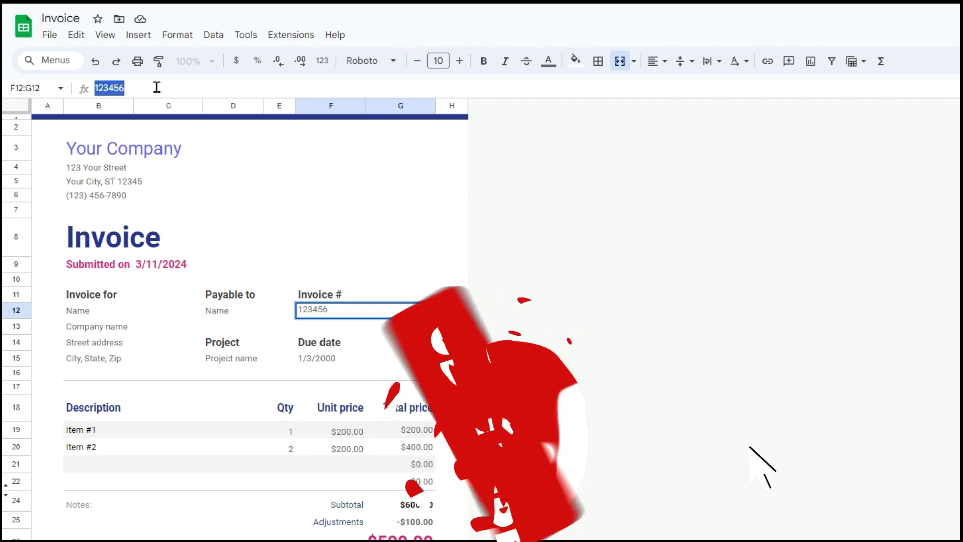
{"action": "type", "text": "="}
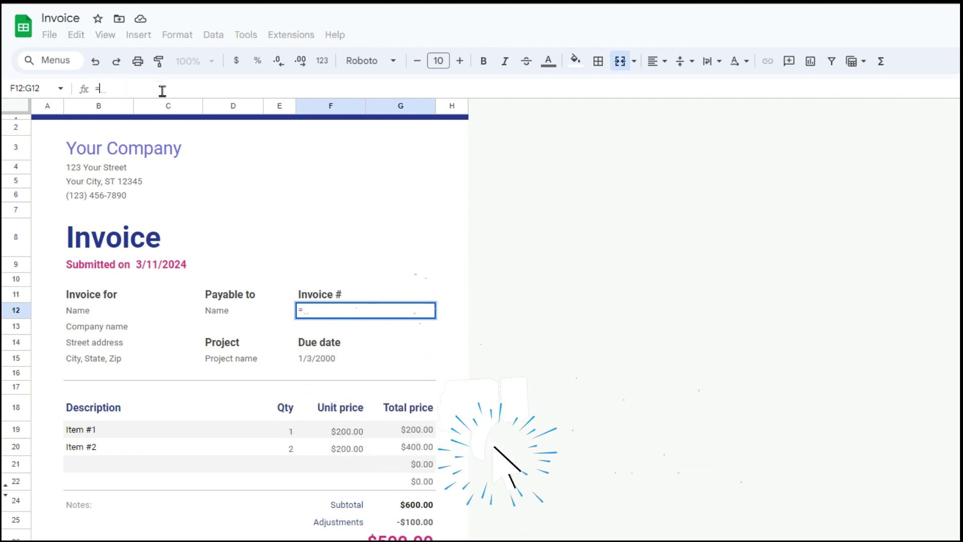
{"action": "type", "text": "now"}
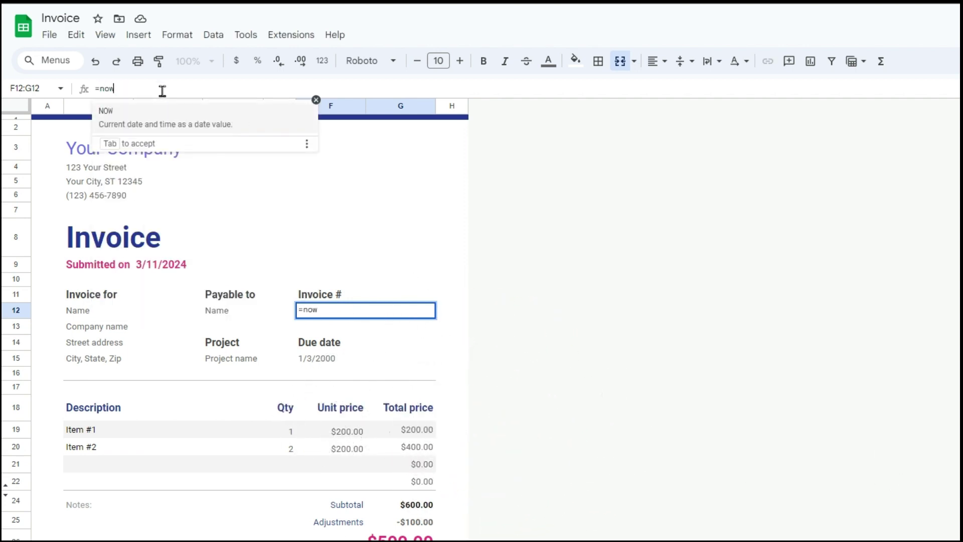
{"action": "type", "text": "()"}
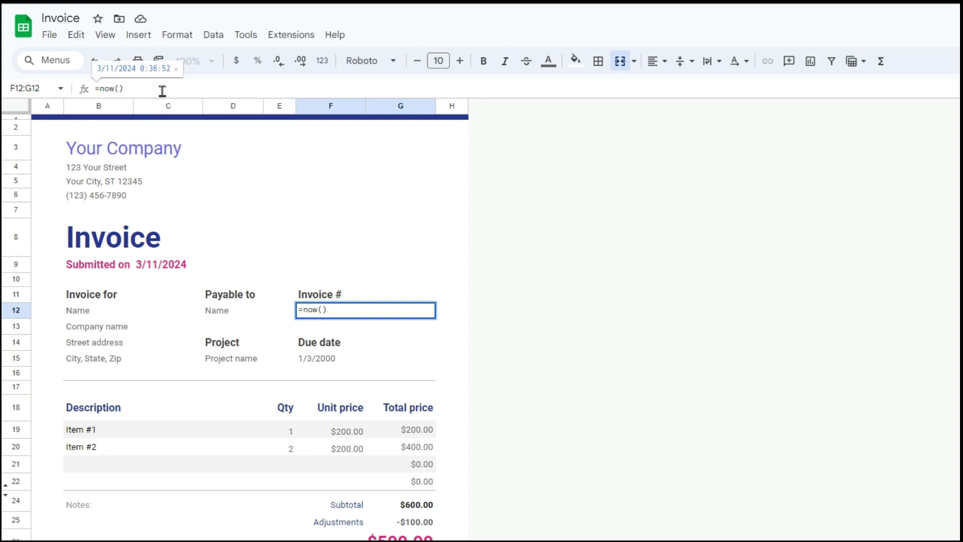
{"action": "key", "text": "Return"}
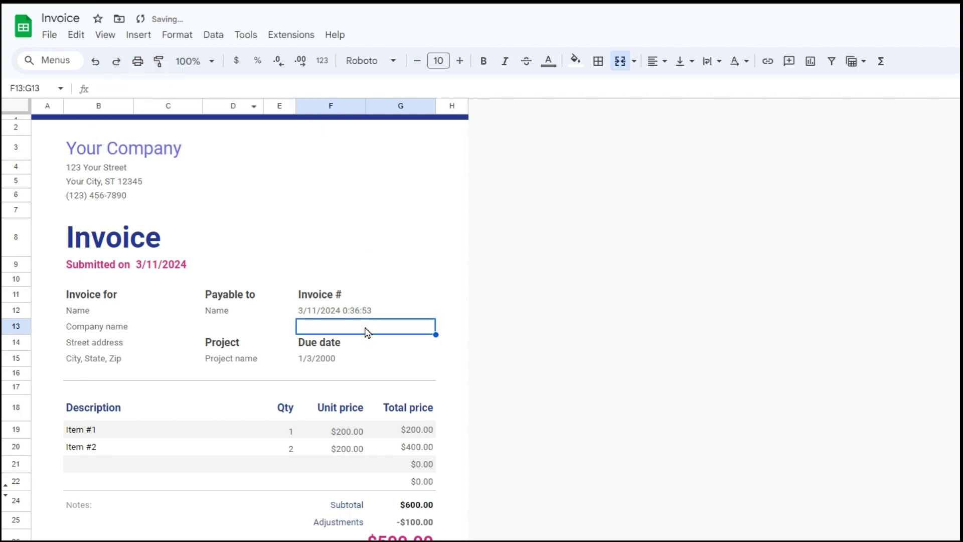
- Apply the custom number format yyyy"-"mm"-"ddhms to the invoice number cell F12 and reload the spreadsheet
{"action": "left_click", "coordinate": [333, 313]}
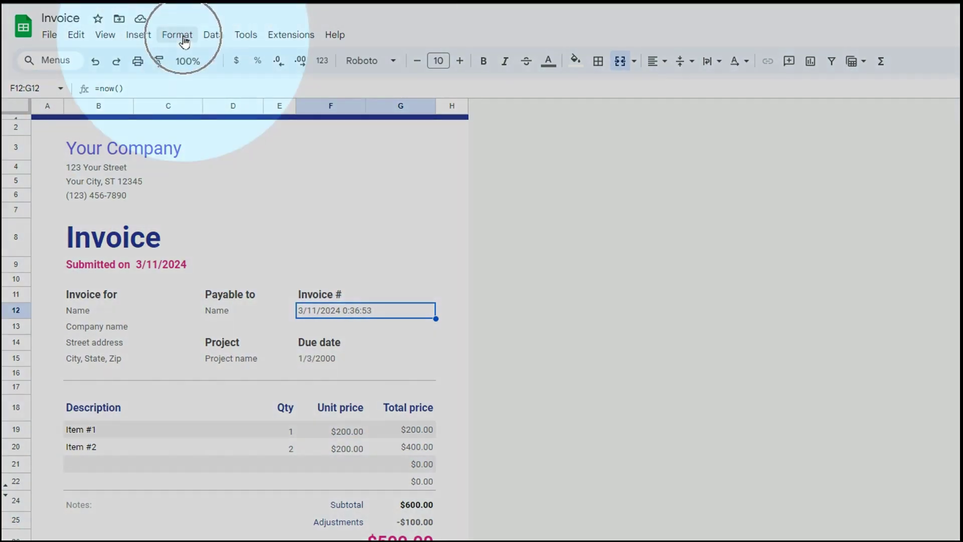
{"action": "left_click", "coordinate": [184, 36]}
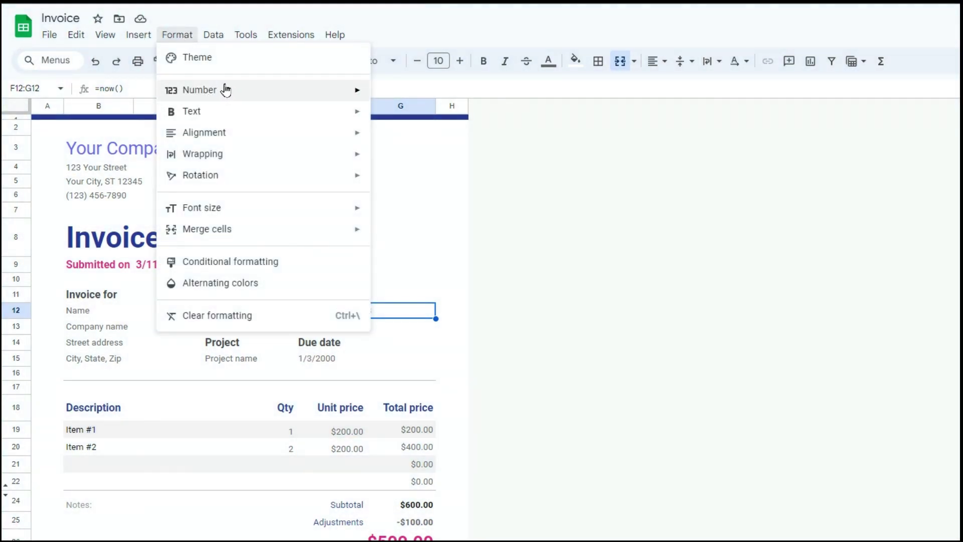
{"action": "mouse_move", "coordinate": [225, 90]}
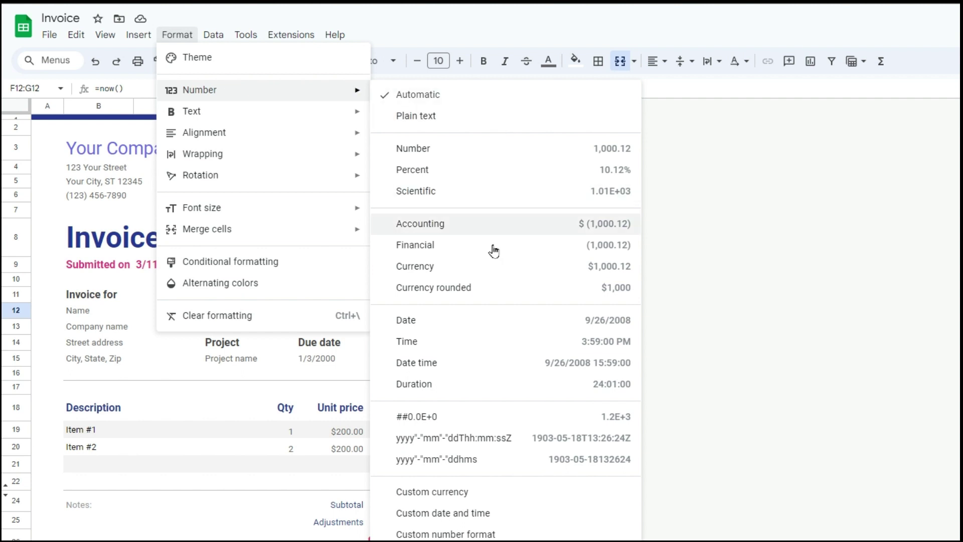
{"action": "left_click", "coordinate": [501, 536]}
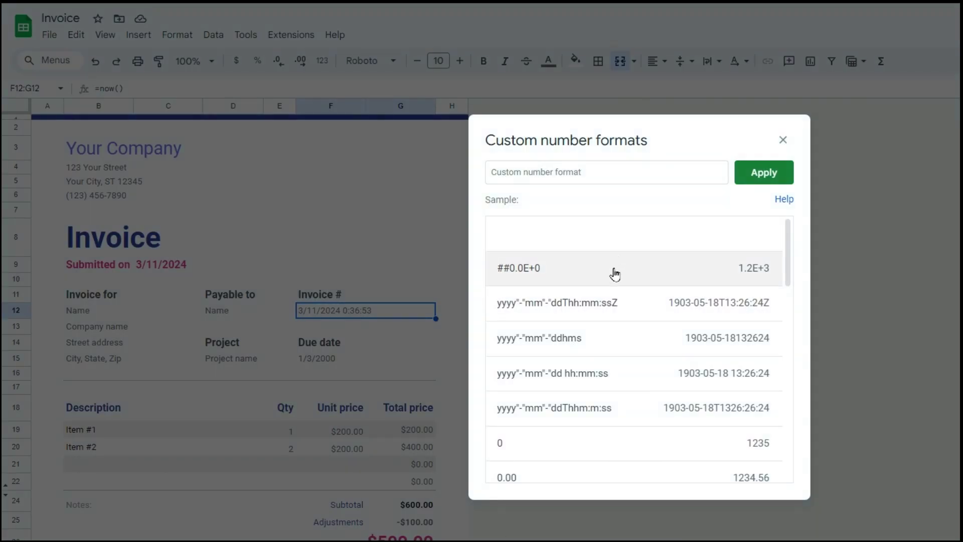
{"action": "scroll", "coordinate": [614, 274], "scroll_direction": "down", "scroll_amount": 2}
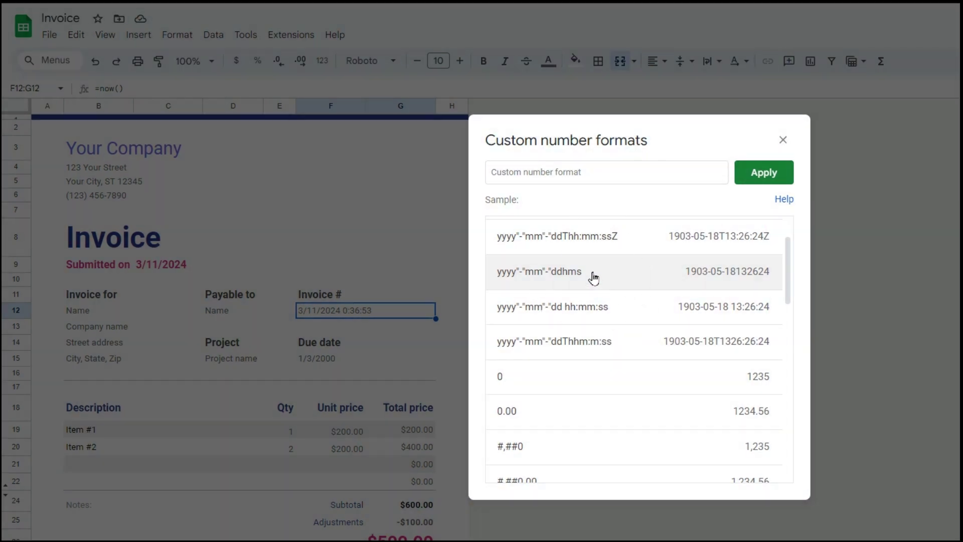
{"action": "left_click", "coordinate": [623, 273]}
{"action": "left_click", "coordinate": [765, 173]}
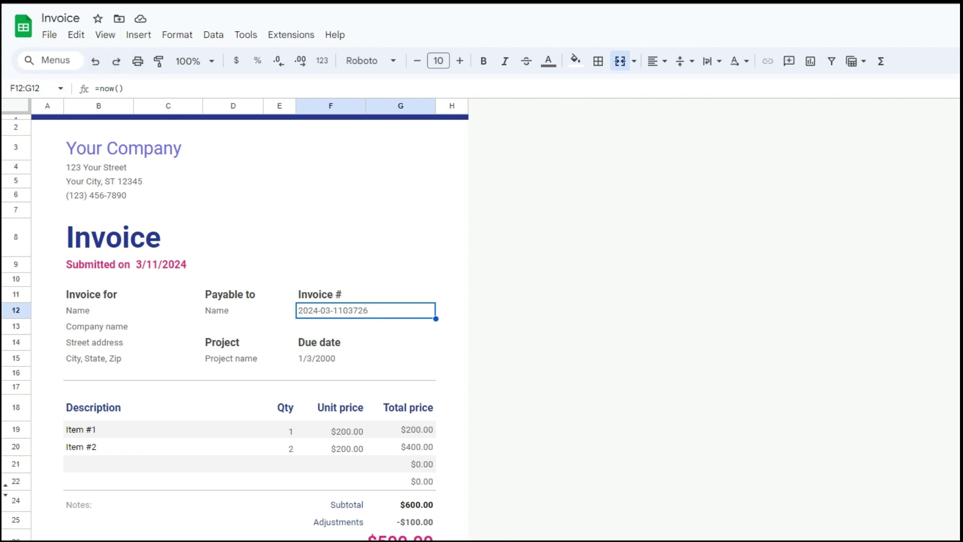
{"action": "key", "text": "F5"}
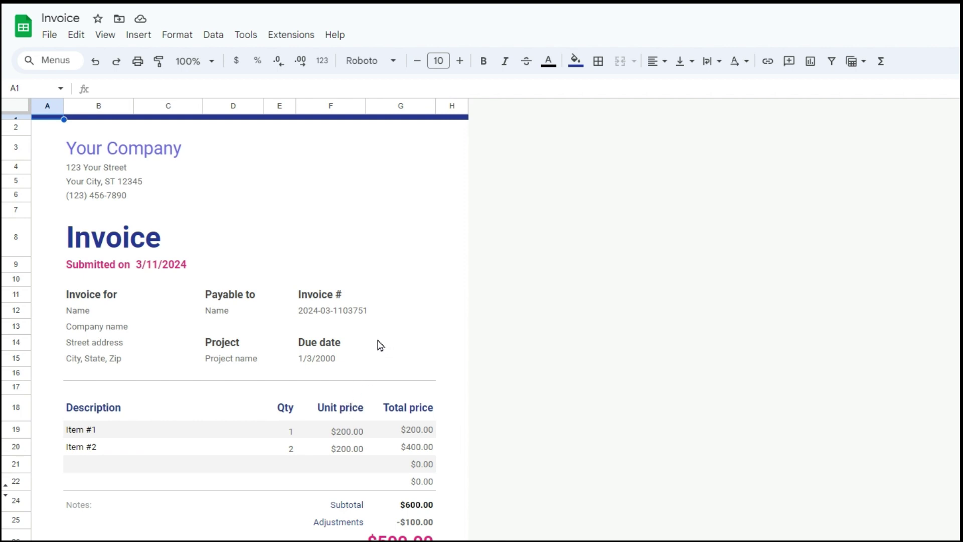
- Replace the placeholder under Due date in F15 with the formula =edate($C$9,1), one month after the submission date
{"action": "left_click", "coordinate": [325, 361]}
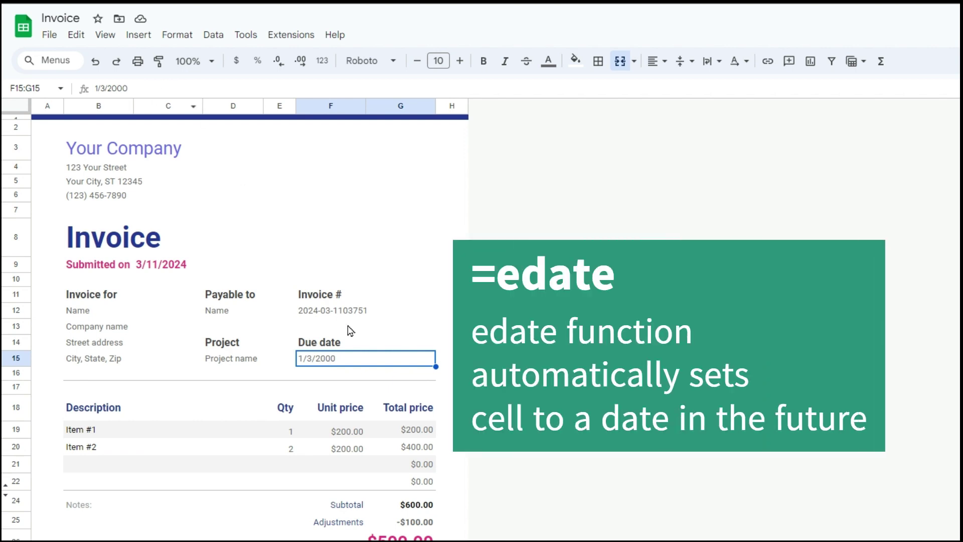
{"action": "left_click_drag", "start_coordinate": [137, 90], "coordinate": [83, 95]}
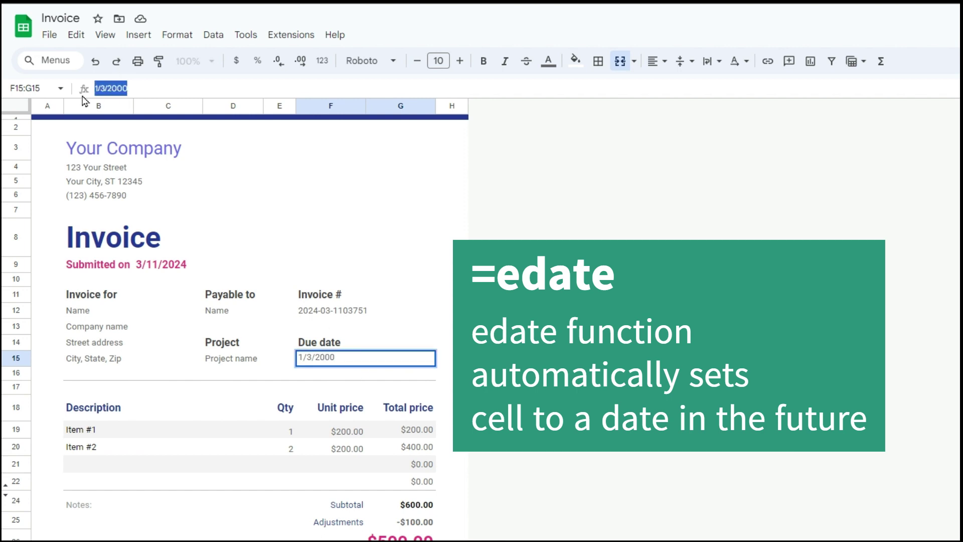
{"action": "key", "text": "BackSpace"}
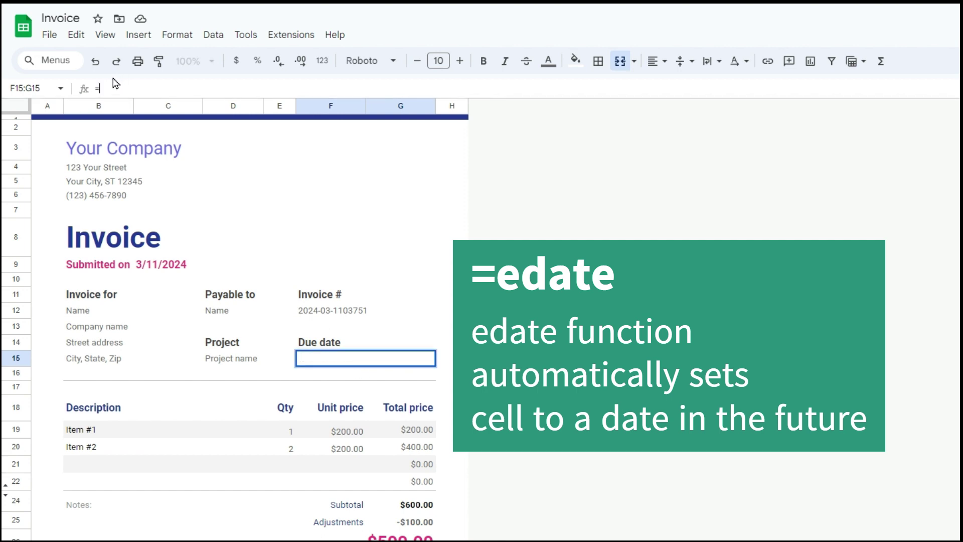
{"action": "type", "text": "=edate"}
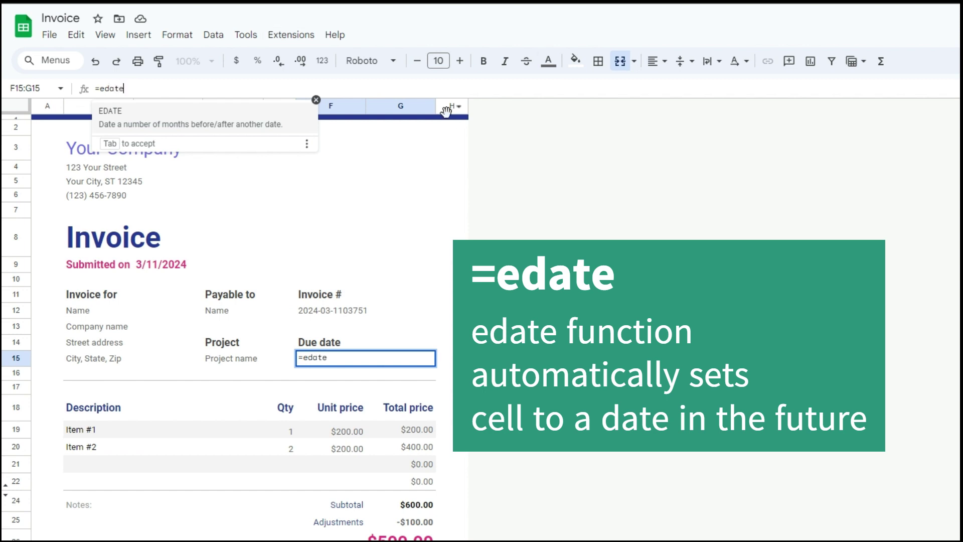
{"action": "left_click", "coordinate": [151, 87]}
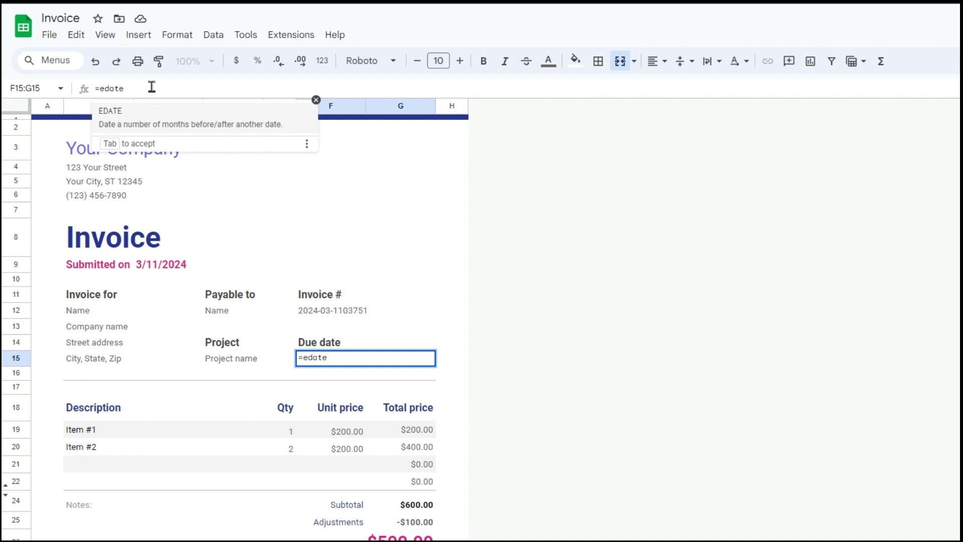
{"action": "type", "text": "("}
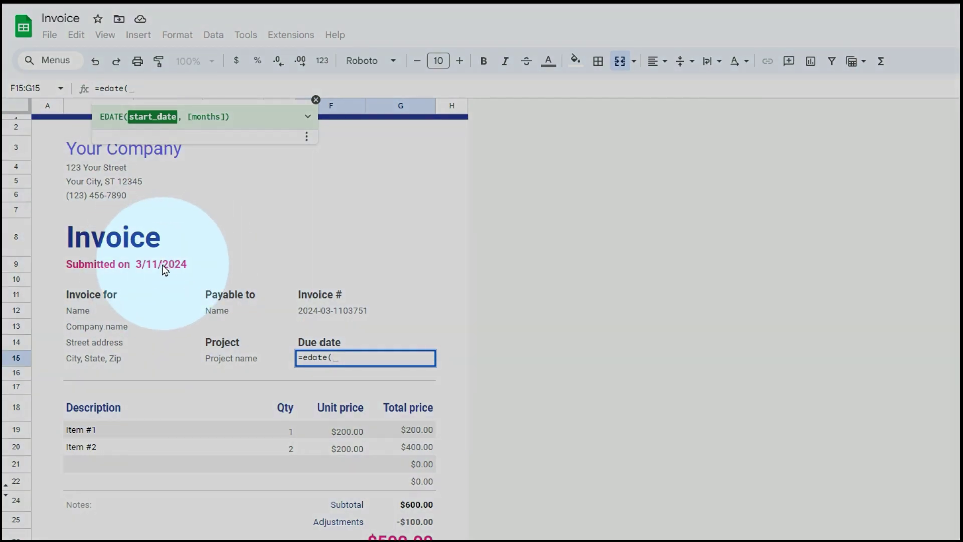
{"action": "left_click", "coordinate": [164, 270]}
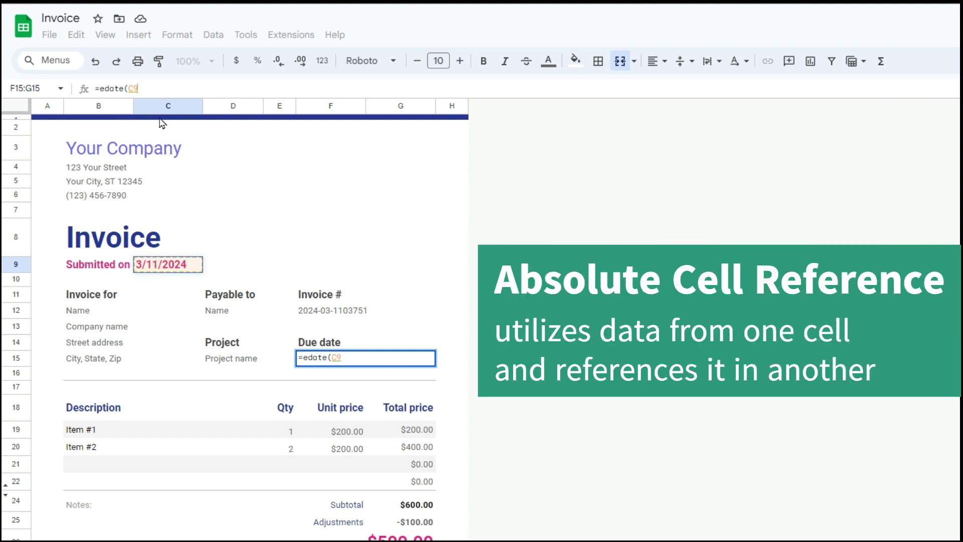
{"action": "left_click", "coordinate": [135, 89]}
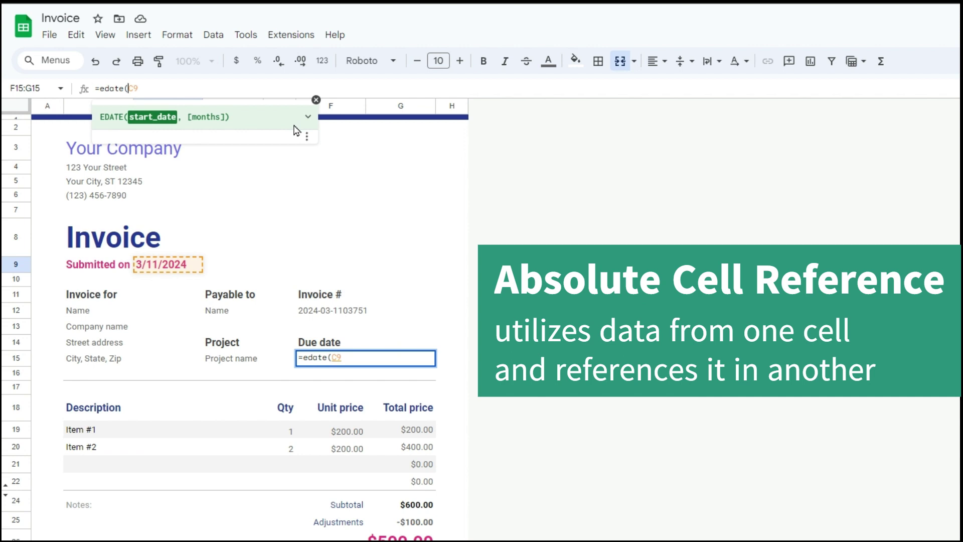
{"action": "type", "text": "$C$9"}
{"action": "type", "text": ","}
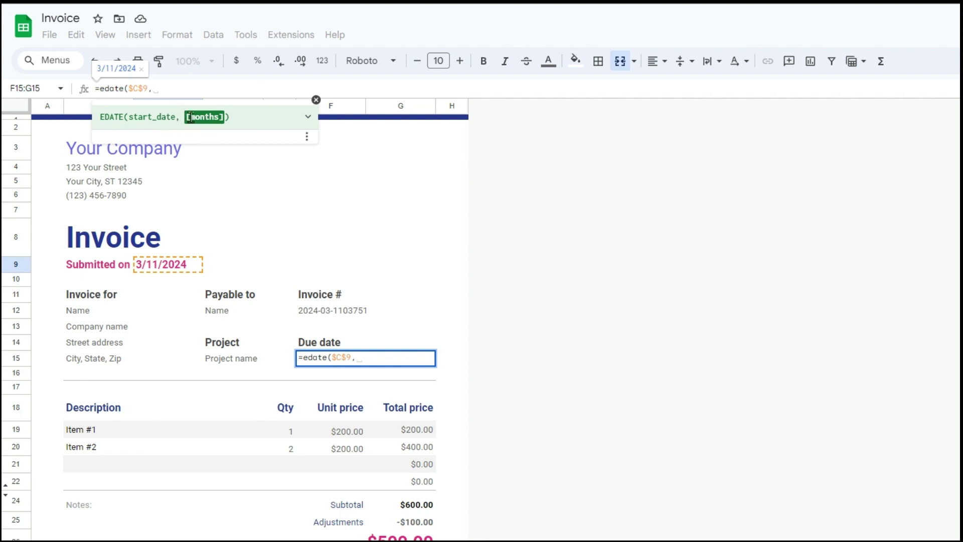
{"action": "left_click", "coordinate": [160, 88]}
{"action": "type", "text": "1)"}
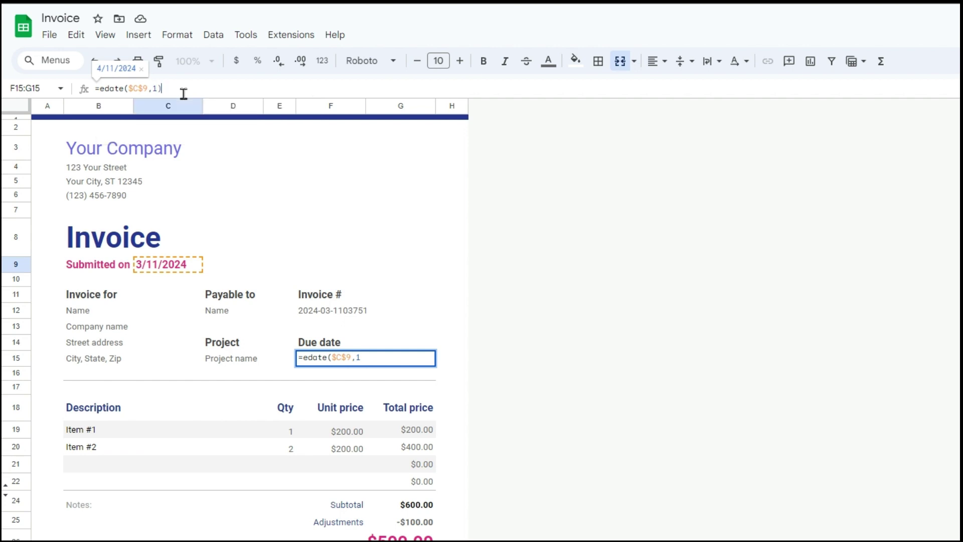
{"action": "key", "text": "Return"}
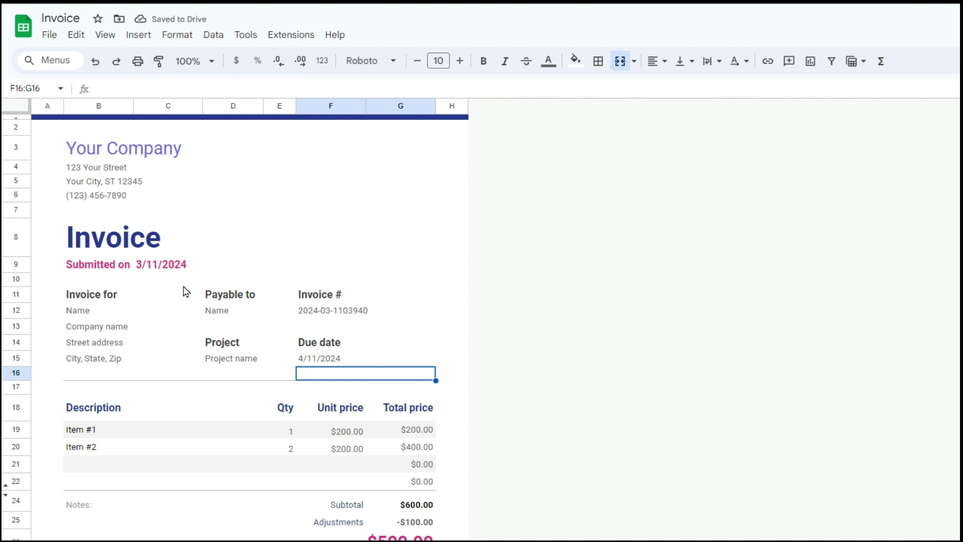
- Make the due date in F15 bold with red text
{"action": "left_click", "coordinate": [330, 361]}
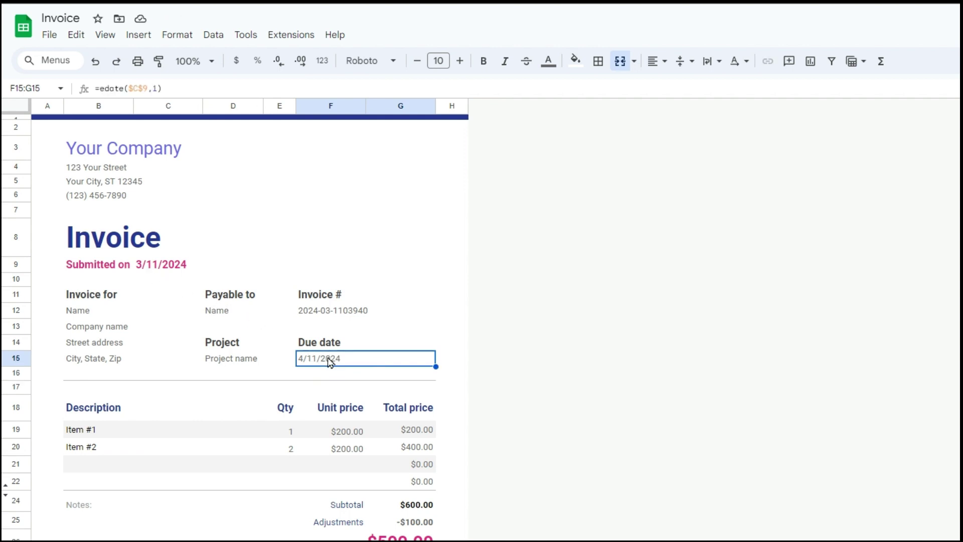
{"action": "left_click", "coordinate": [548, 61]}
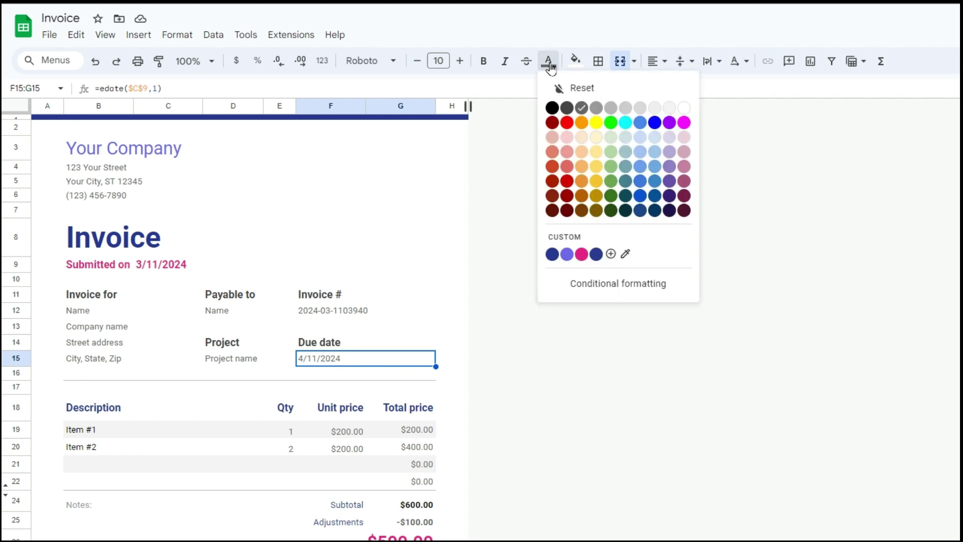
{"action": "left_click", "coordinate": [565, 124]}
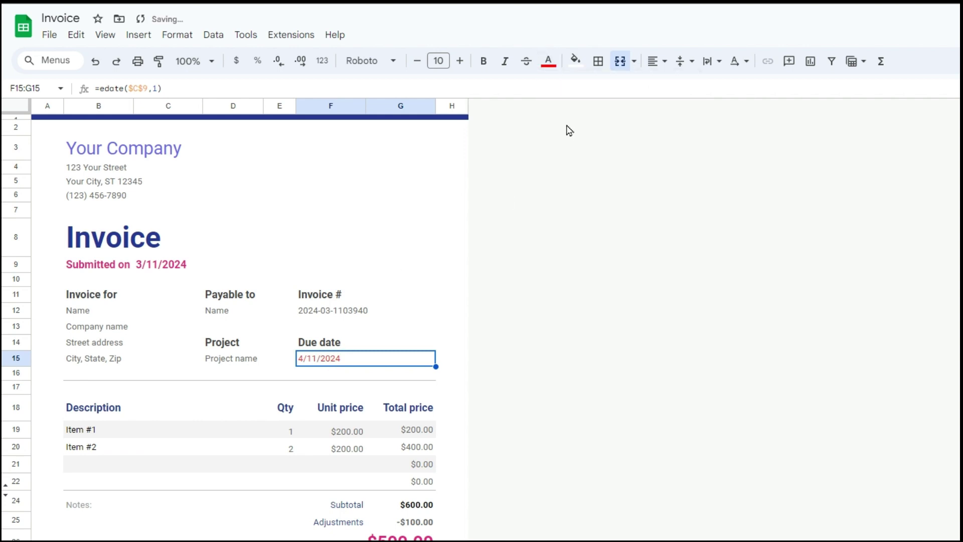
{"action": "left_click", "coordinate": [484, 62]}
- Try the Impact font on the due date in F15, settle on Oswald instead, and deselect the cell
{"action": "left_click", "coordinate": [392, 64]}
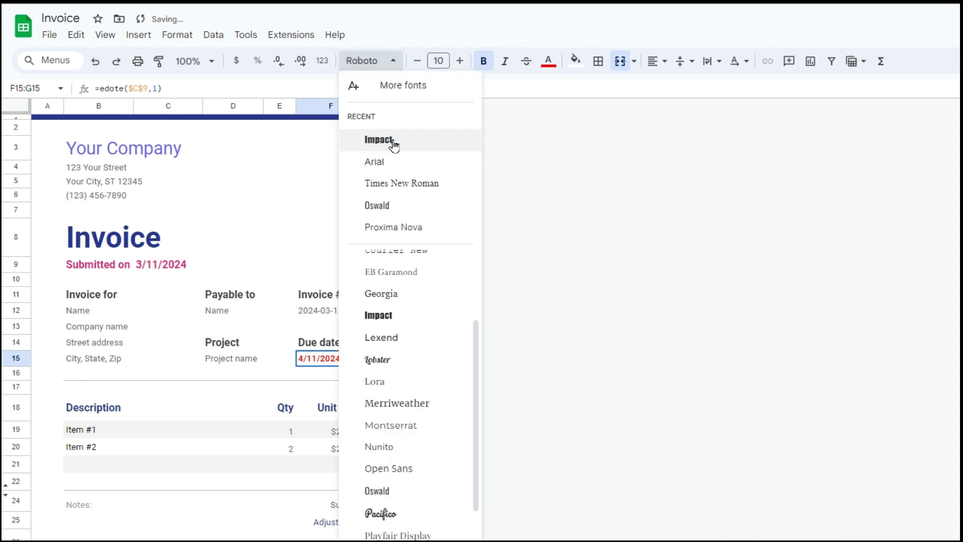
{"action": "left_click", "coordinate": [391, 142]}
{"action": "left_click", "coordinate": [385, 64]}
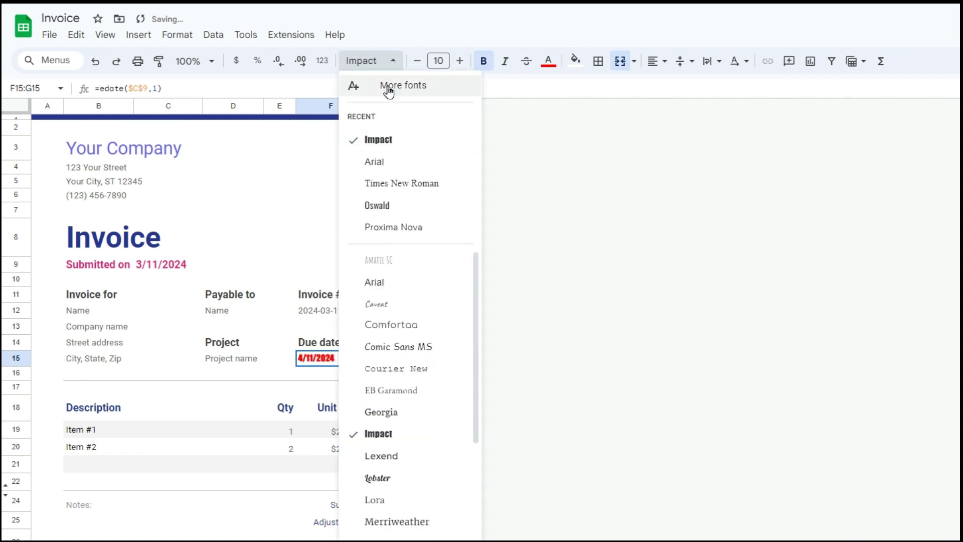
{"action": "left_click", "coordinate": [390, 207]}
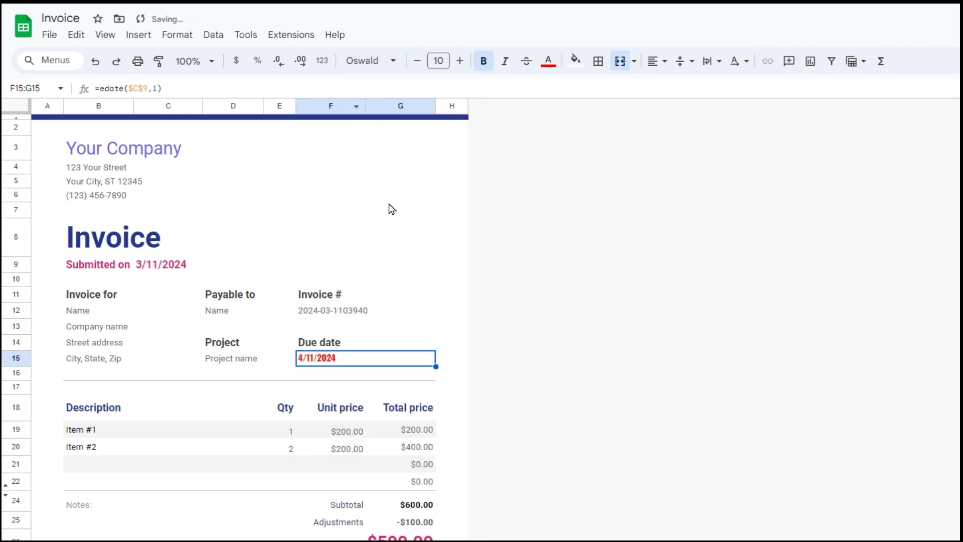
{"action": "left_click", "coordinate": [411, 343]}
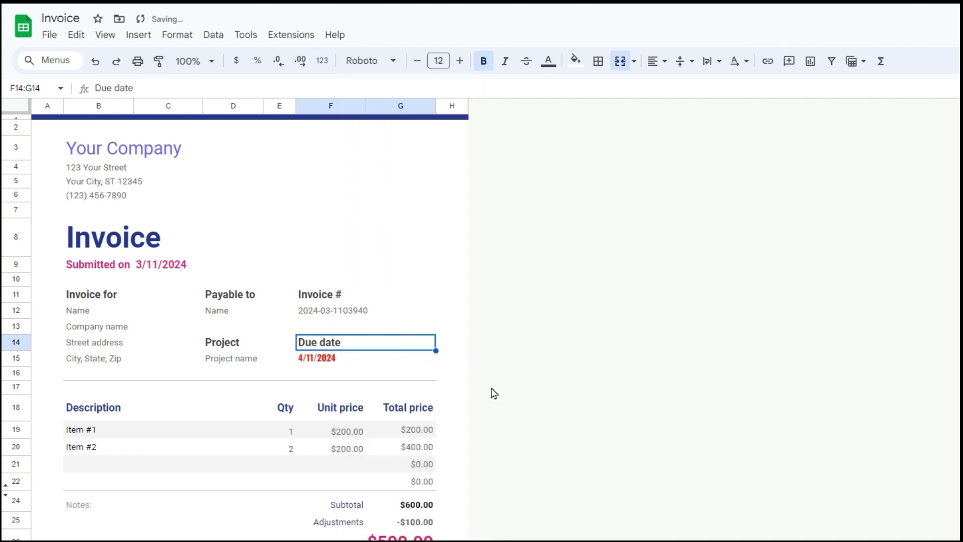
{"action": "left_click", "coordinate": [540, 369]}
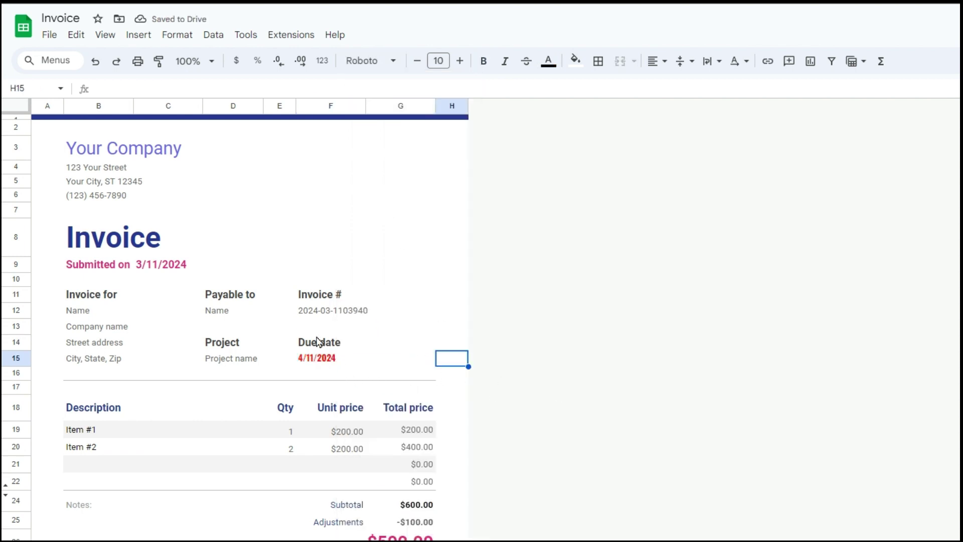